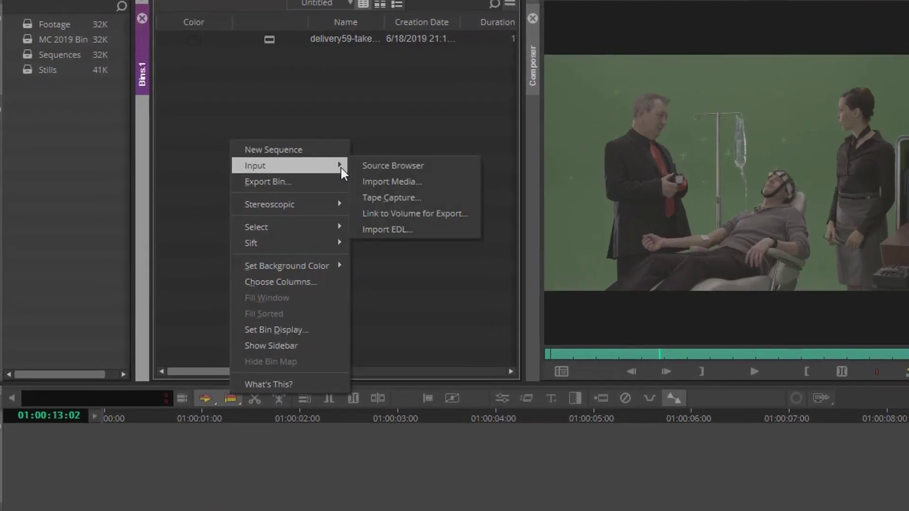
Step: Open the Source Browser from the bin's Input menu
click(444, 171)
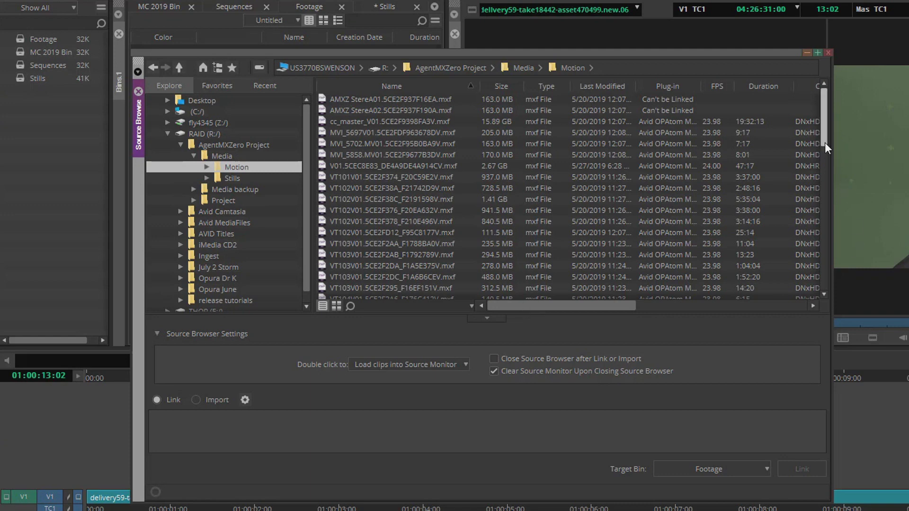
drag(824, 143, 825, 165)
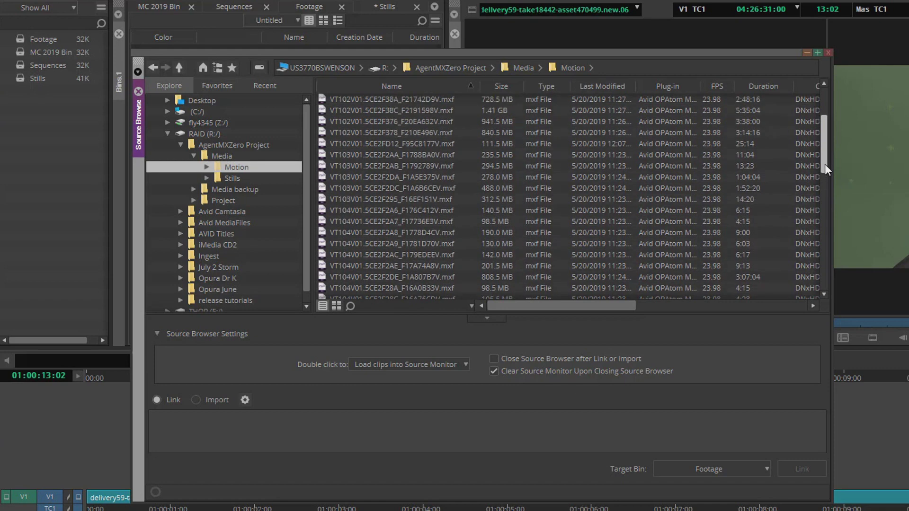
Step: Show the Motion folder's MXF clips as Frame View thumbnails
click(337, 307)
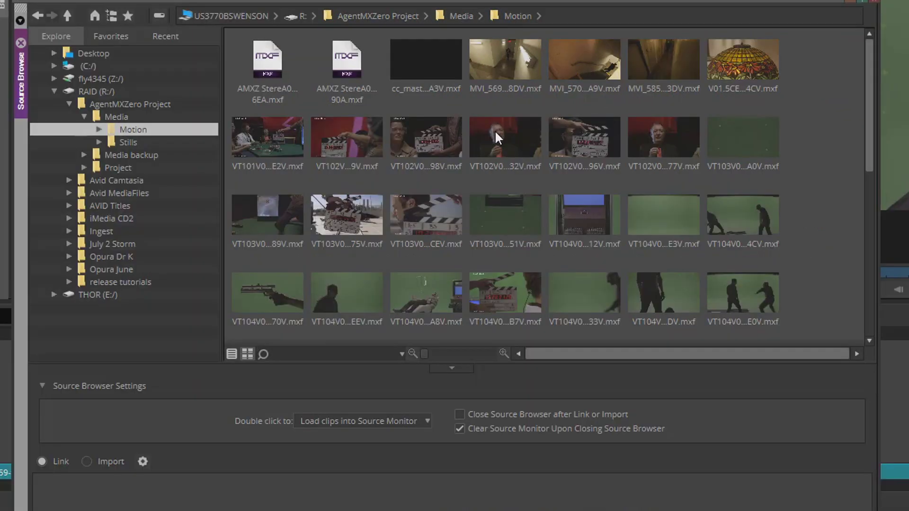
Step: Select six Motion clips, mostly green-screen shots, and switch from linking to importing
click(495, 130)
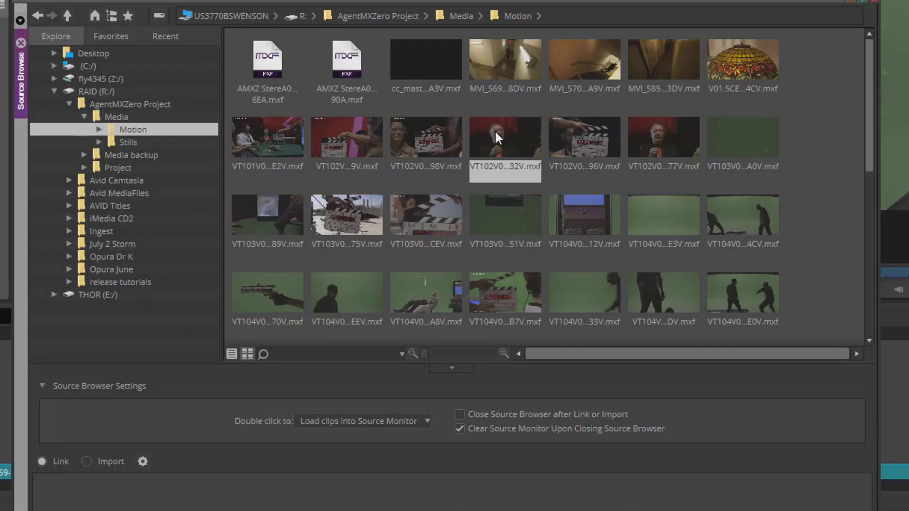
ctrl+click(415, 206)
ctrl+click(731, 206)
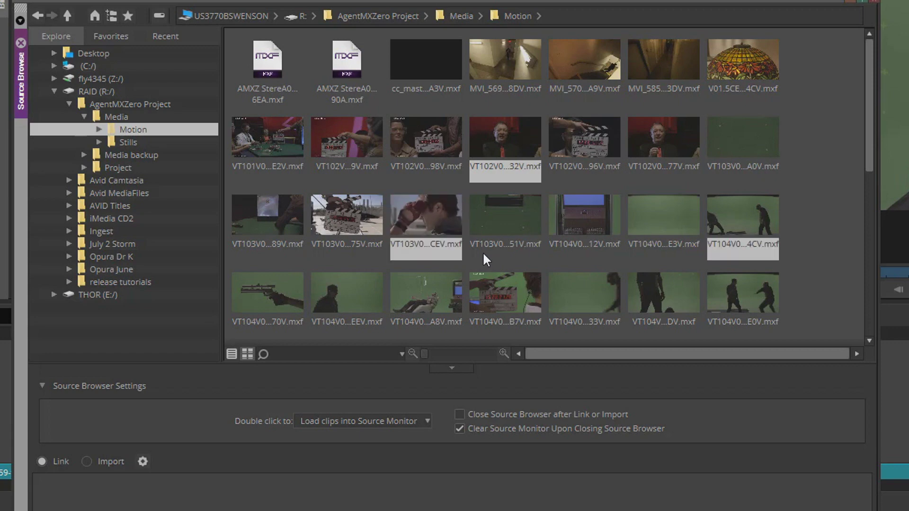
ctrl+click(426, 291)
ctrl+click(505, 291)
ctrl+click(336, 135)
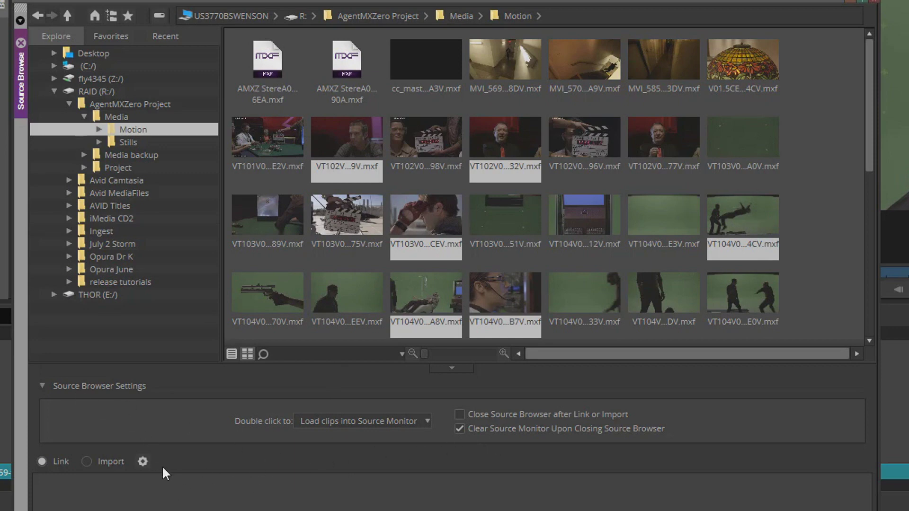
click(86, 462)
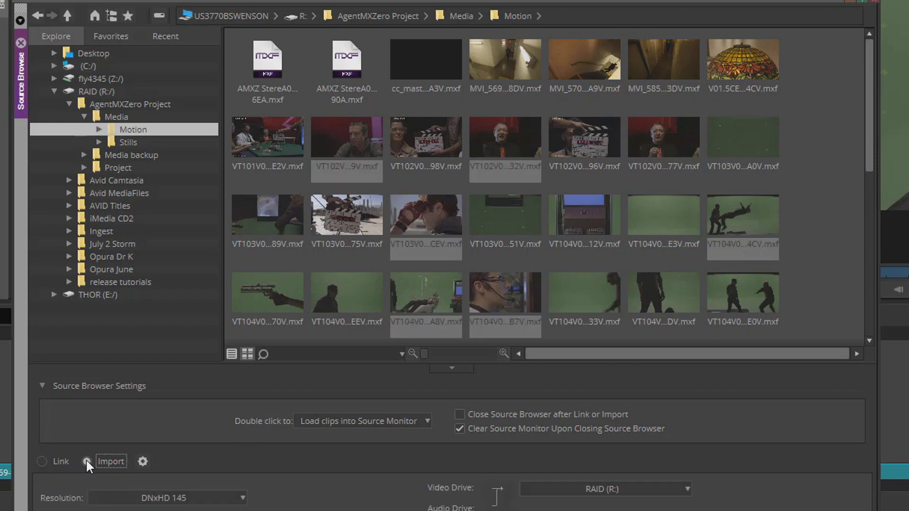
Step: Import at DNxHD 45 into Footage, then load delivery59-take18477-asset470668.new.05 in the Source Monitor
click(243, 497)
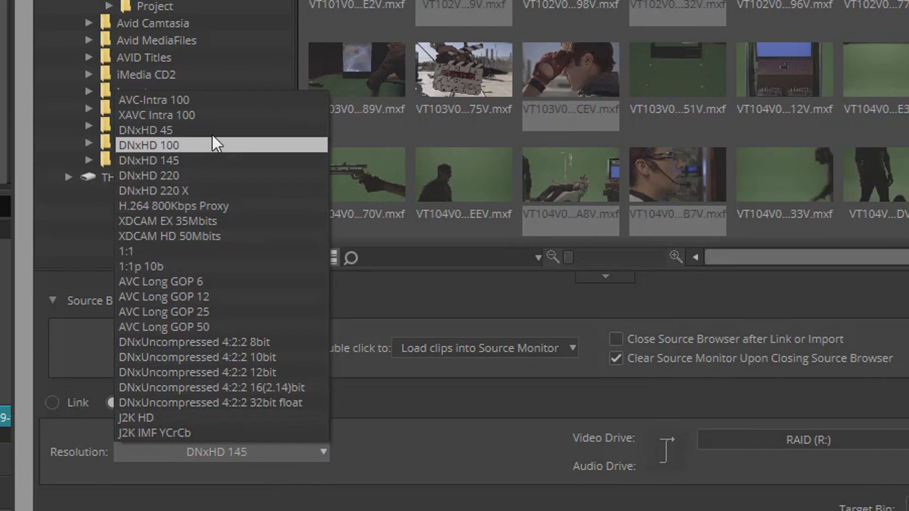
click(208, 124)
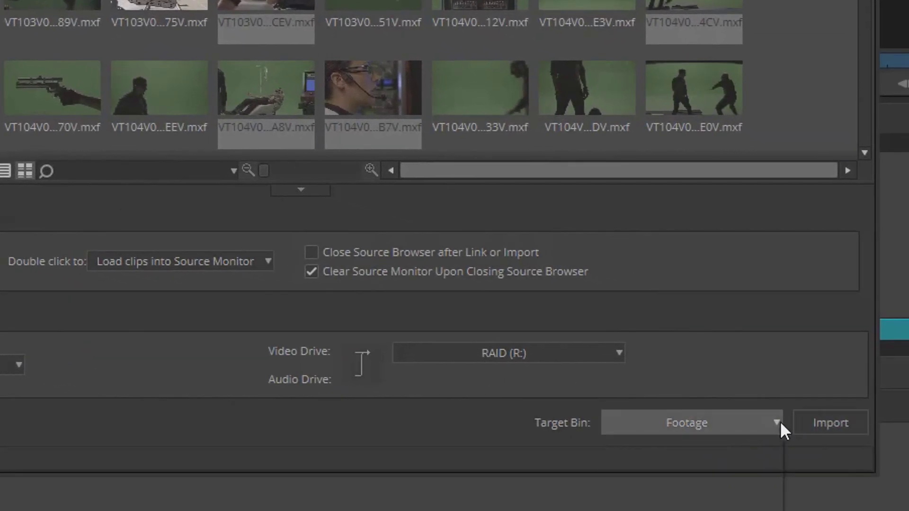
click(778, 422)
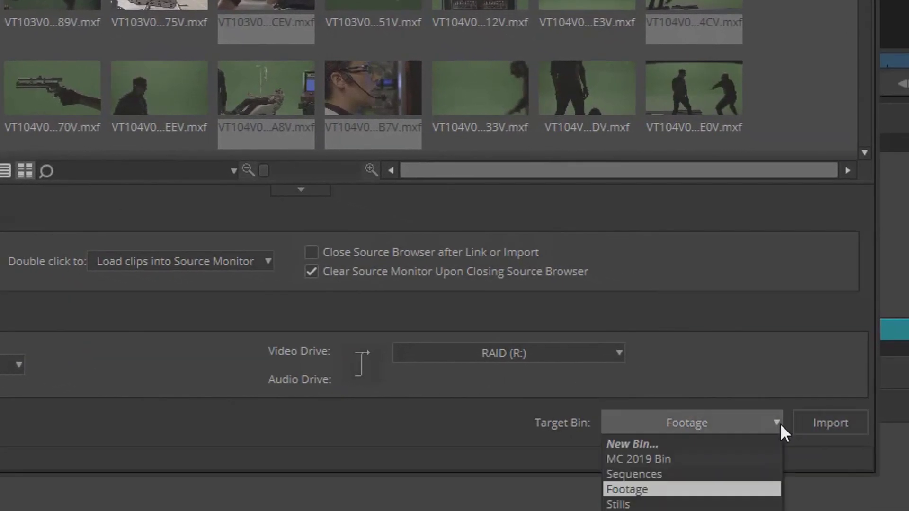
click(724, 490)
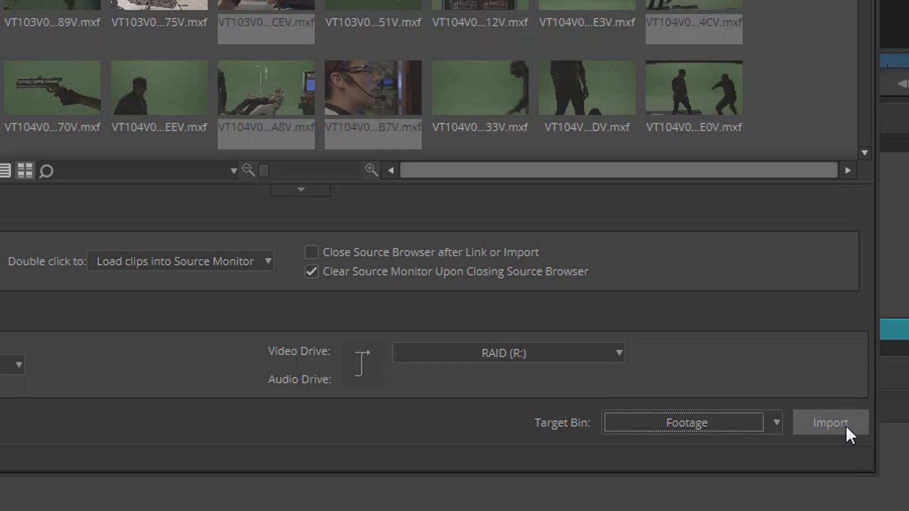
click(830, 423)
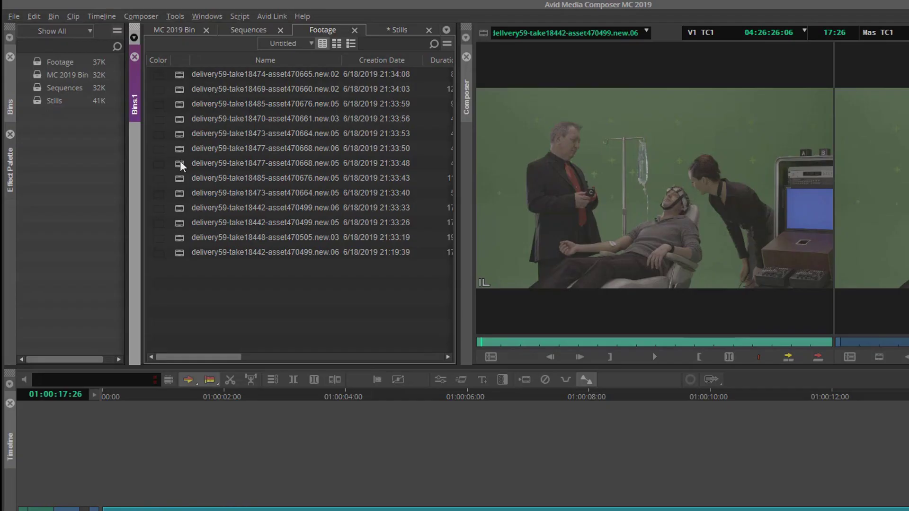
double_click(181, 165)
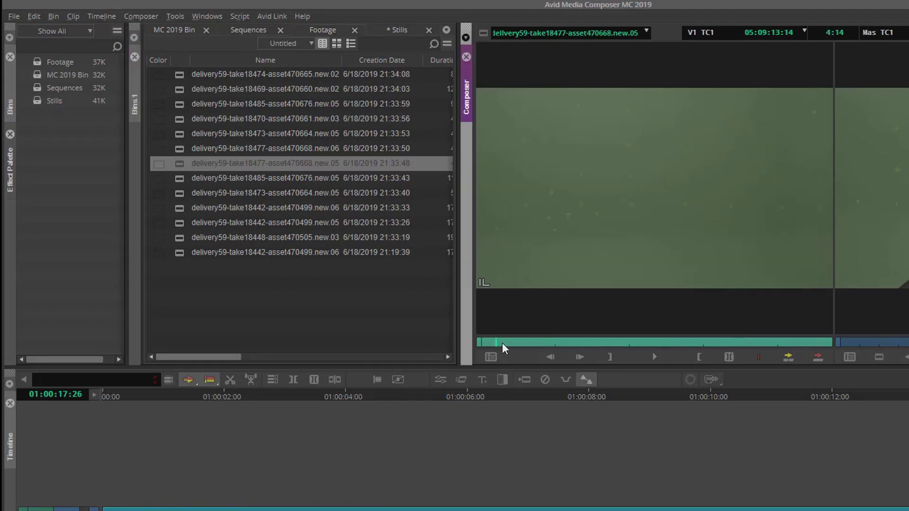